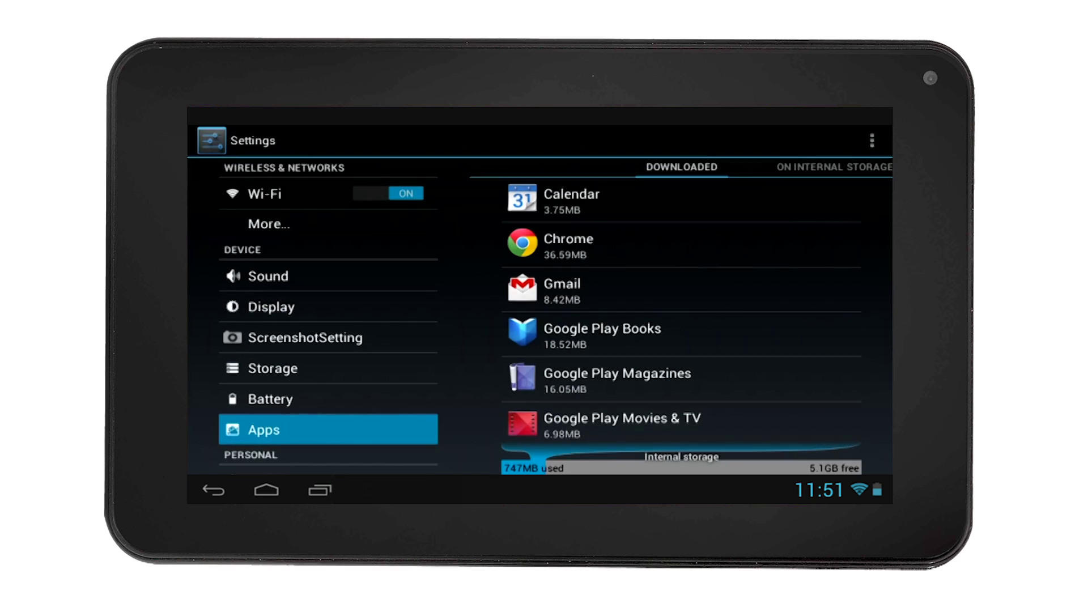
{"action": "scroll", "coordinate": [681, 310], "scroll_direction": "down", "scroll_amount": 5}
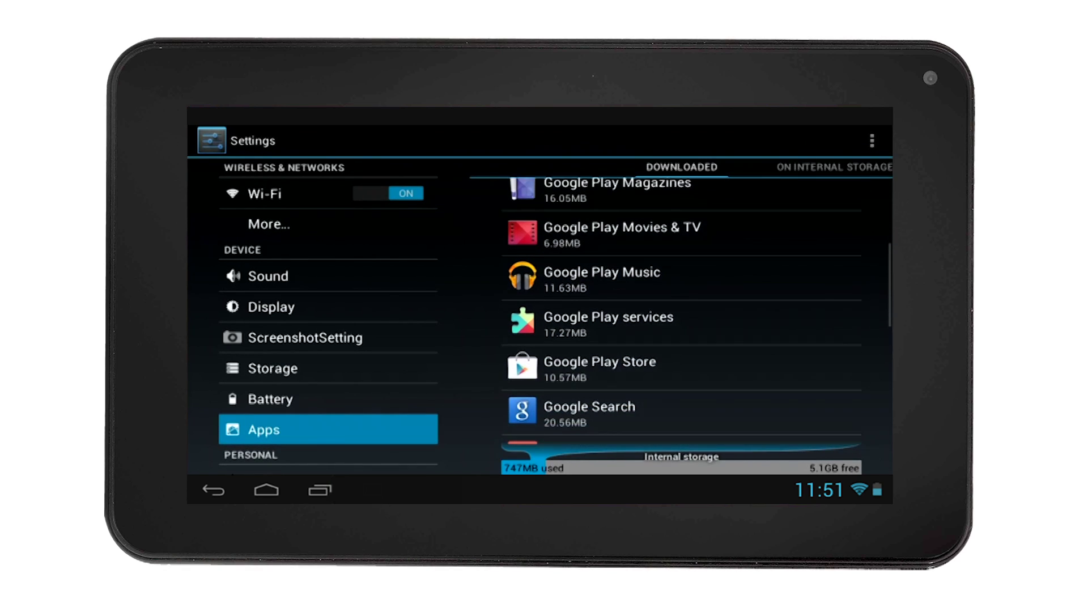
{"action": "scroll", "coordinate": [679, 310], "scroll_direction": "down", "scroll_amount": 2}
{"action": "scroll", "coordinate": [681, 310], "scroll_direction": "down", "scroll_amount": 3}
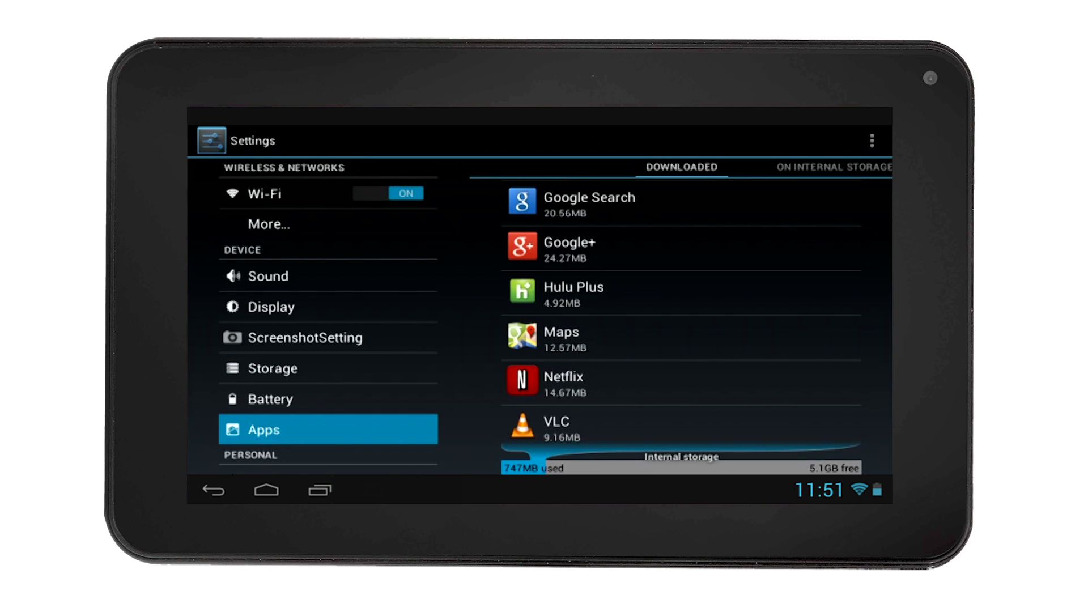
Open Netflix's app info page from the Downloaded apps list
{"action": "left_click", "coordinate": [680, 383]}
Uninstall Netflix from its app info page and confirm the removal
{"action": "left_click", "coordinate": [776, 220]}
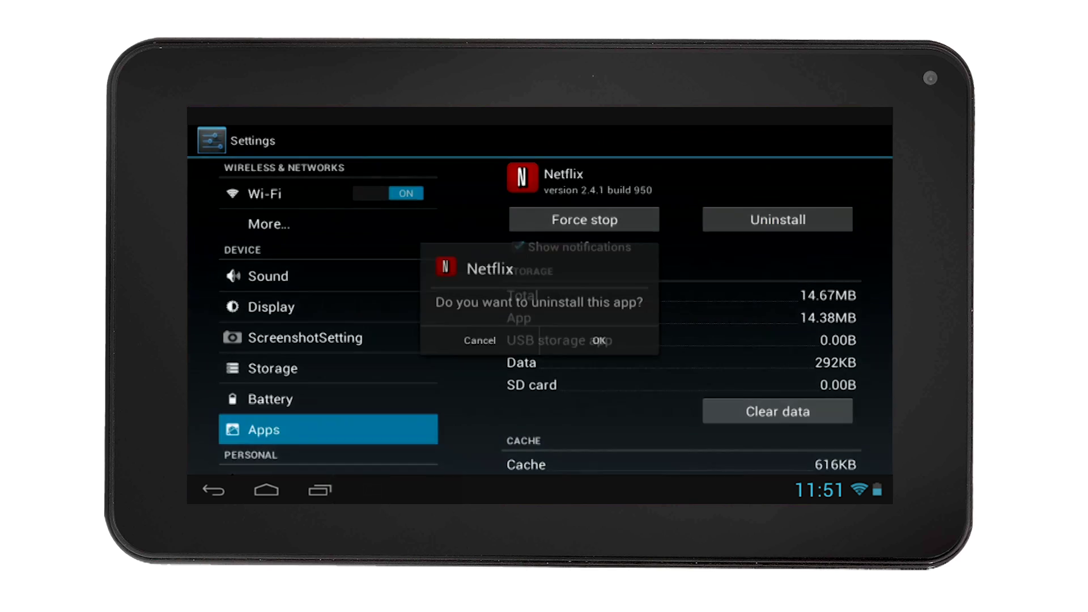
{"action": "left_click", "coordinate": [600, 342]}
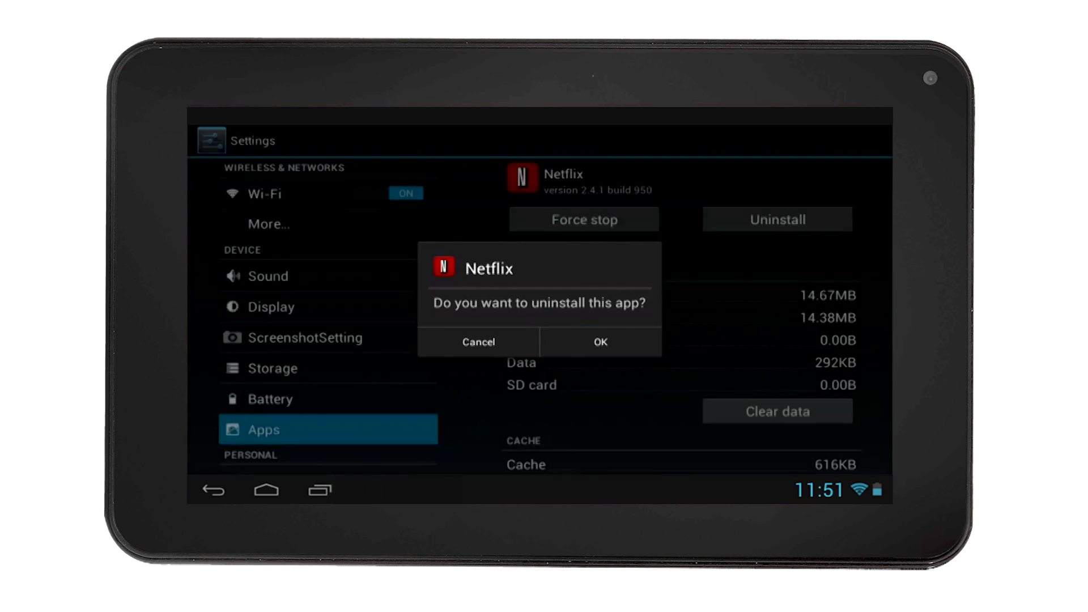